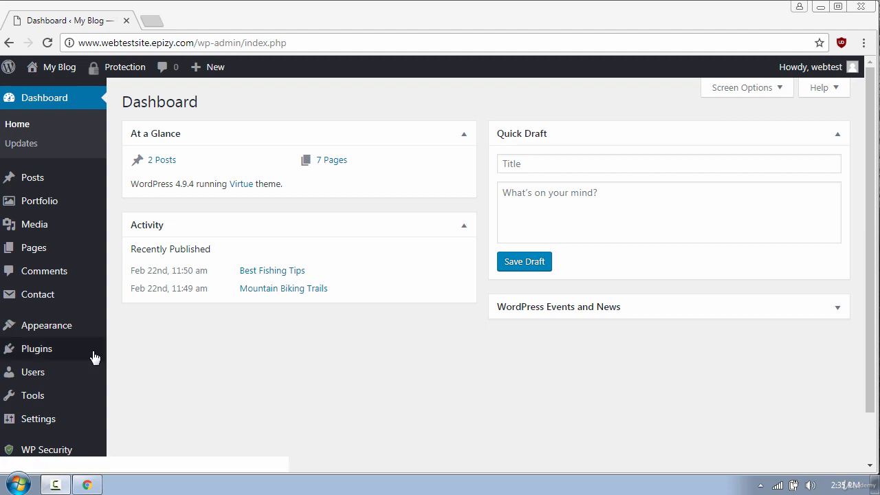
Search the plugin directory for 'Updraftplus', then install and activate UpdraftPlus WordPress Backup Plugin.
mouse_move(80, 354)
left_click(140, 371)
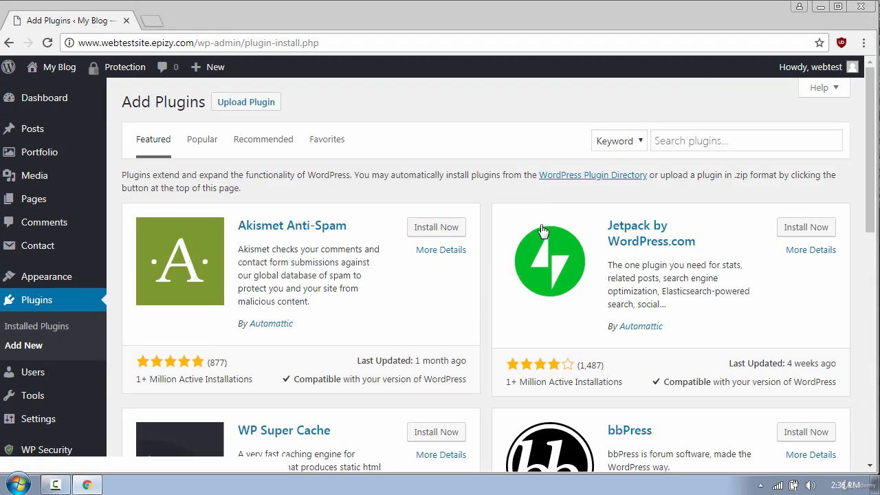
left_click(665, 142)
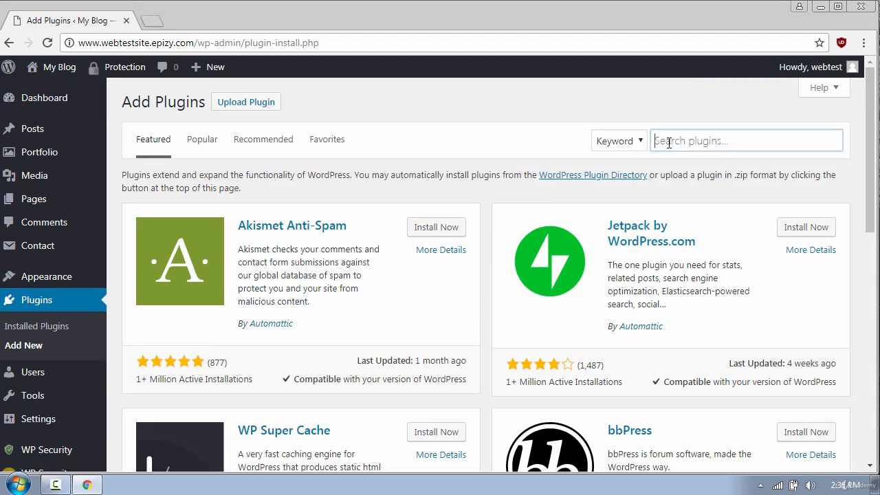
type("Updraftplus")
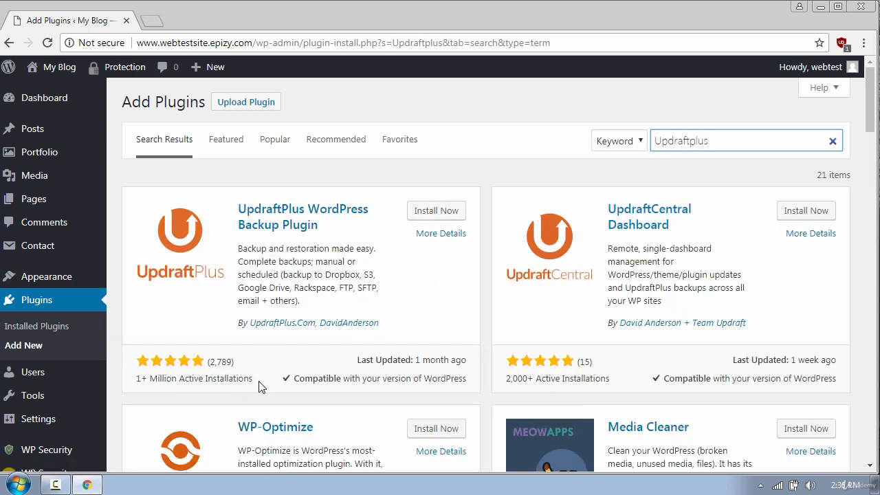
left_click(440, 212)
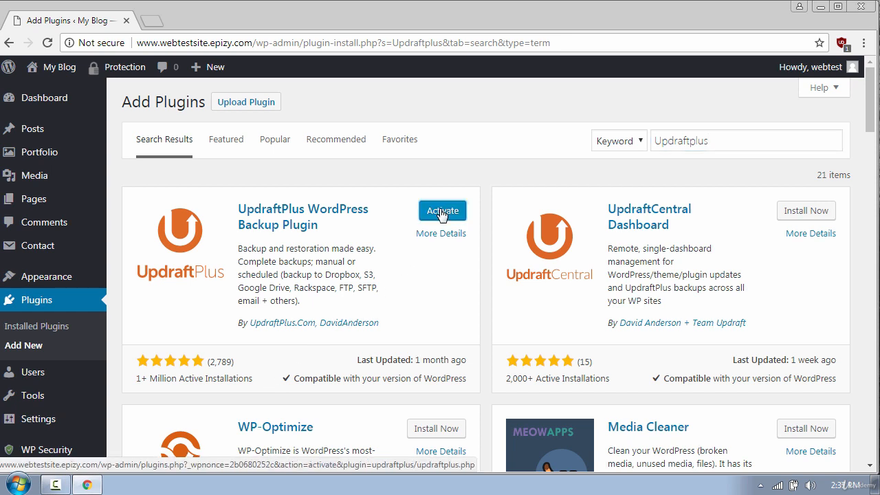
left_click(446, 213)
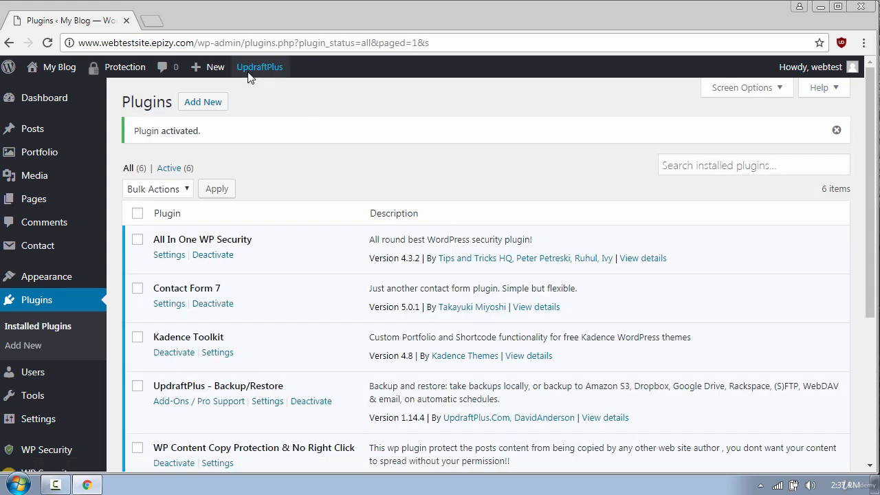
Go to UpdraftPlus Current Status / Backup Now from the admin bar menu.
mouse_move(253, 71)
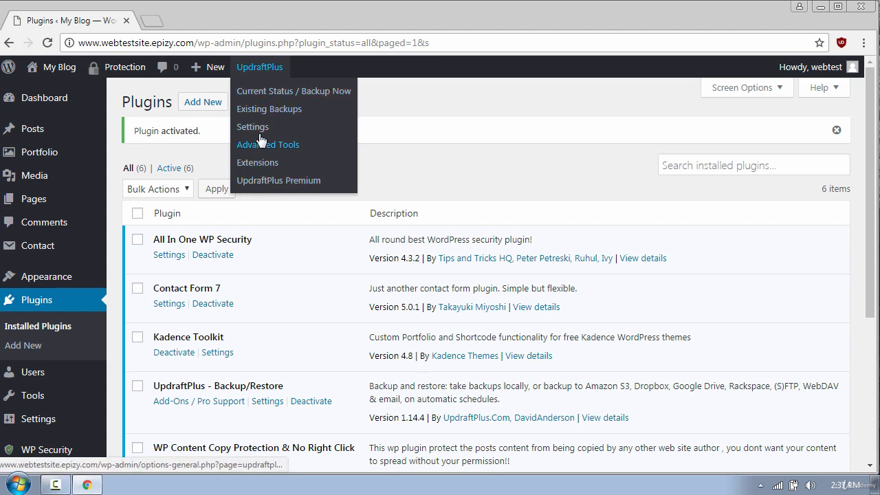
left_click(257, 92)
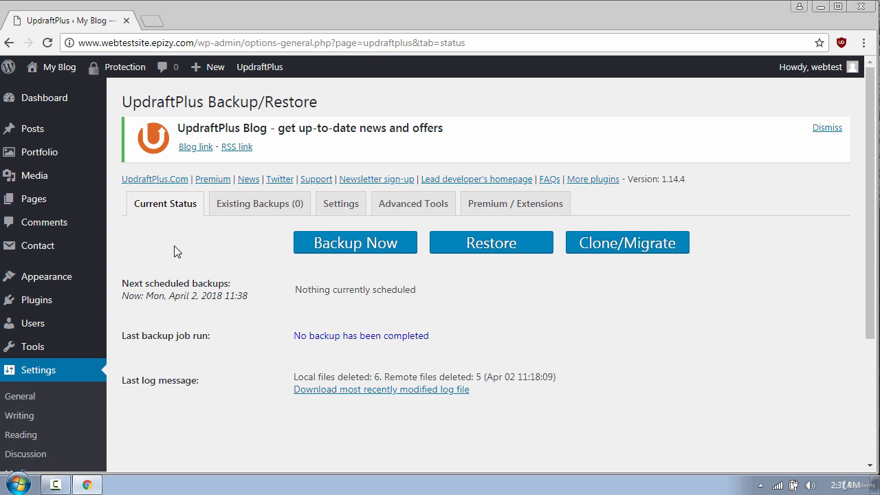
Set both the Files and Database backup schedules to Weekly in UpdraftPlus Settings.
left_click(345, 209)
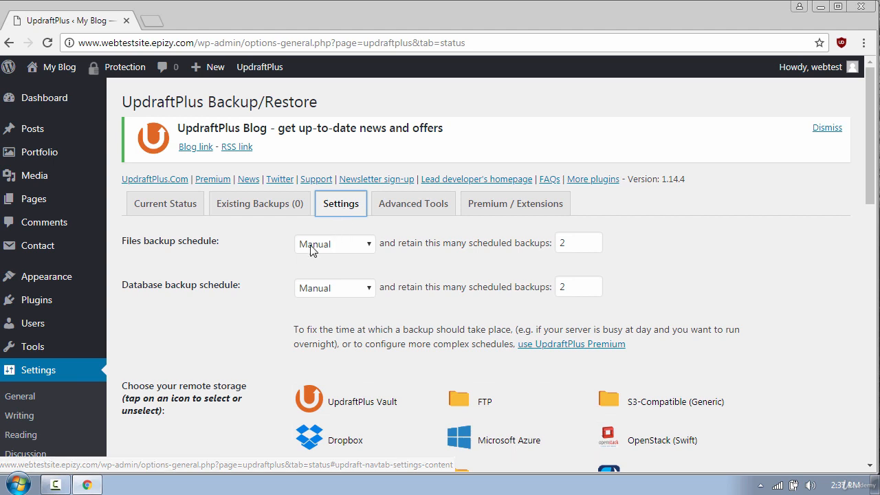
left_click(358, 250)
left_click(336, 331)
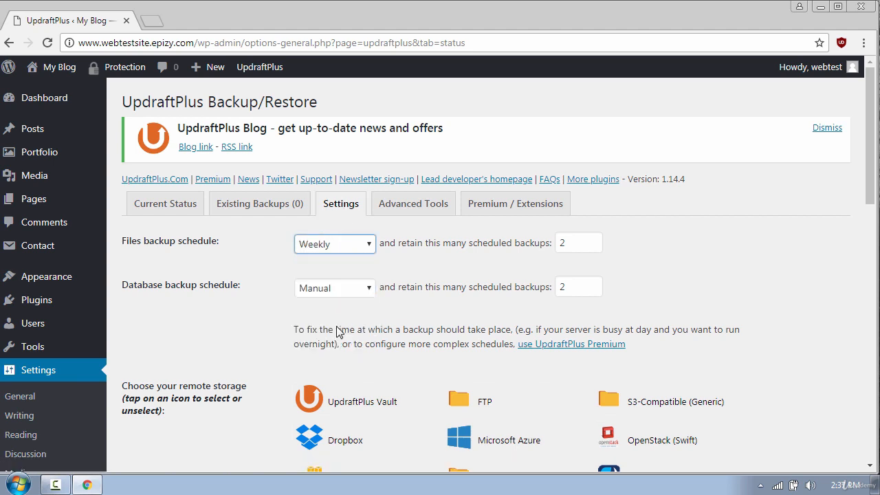
left_click(331, 289)
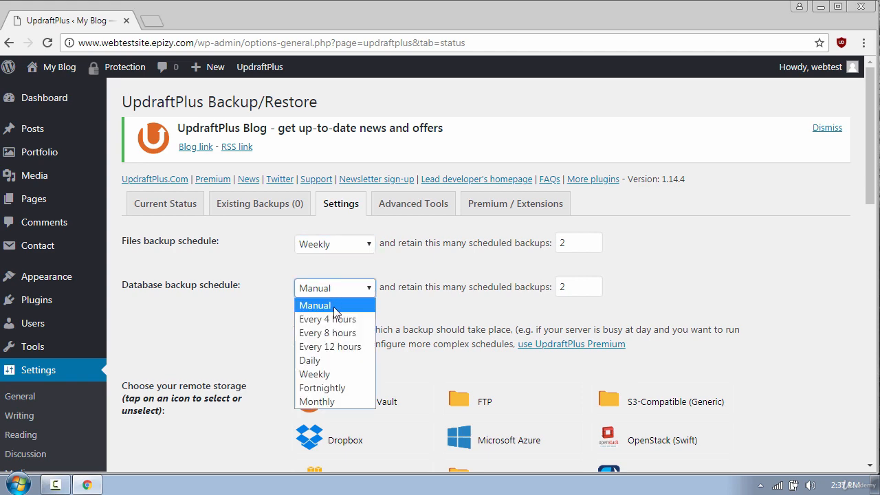
left_click(329, 371)
Choose Dropbox as the remote storage destination for backups.
scroll(791, 320, "down", 3)
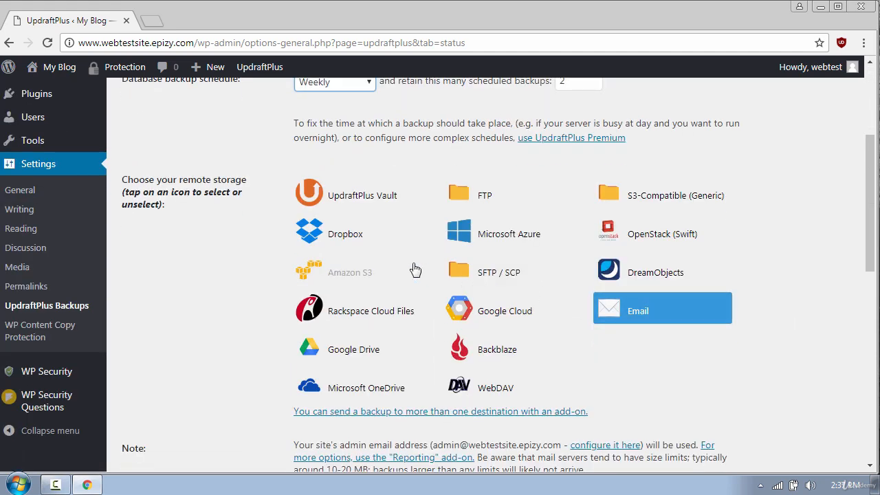
left_click(340, 237)
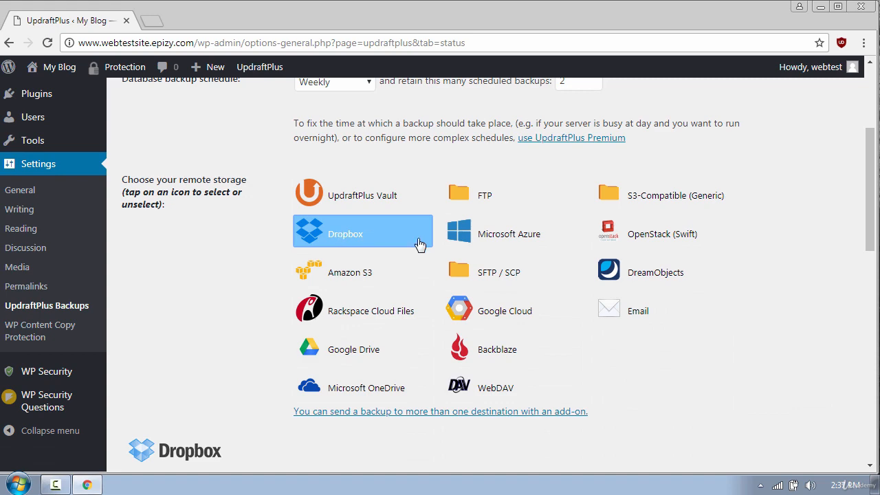
scroll(768, 325, "down", 5)
scroll(767, 325, "down", 5)
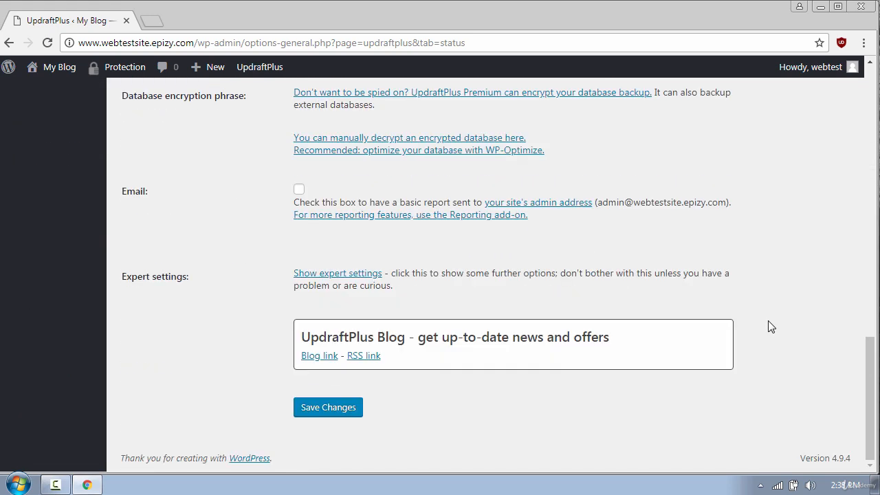
Save the UpdraftPlus settings and follow the link to authorize Dropbox access.
left_click(325, 411)
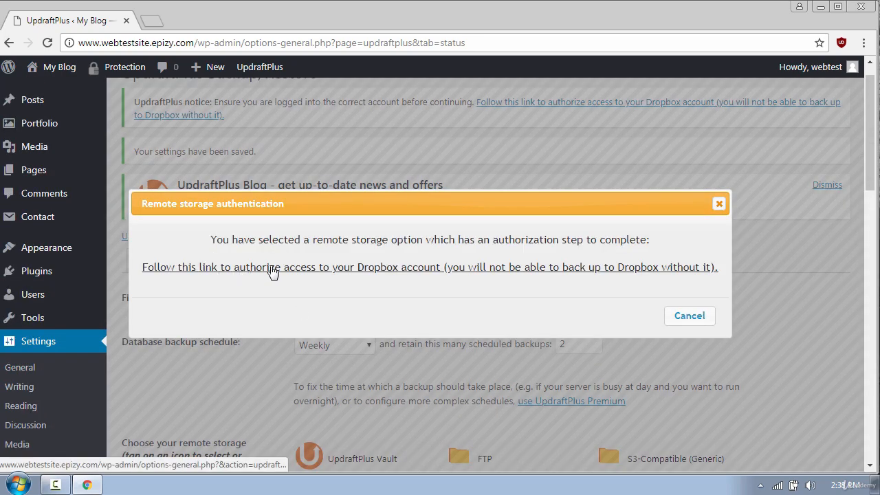
left_click(334, 270)
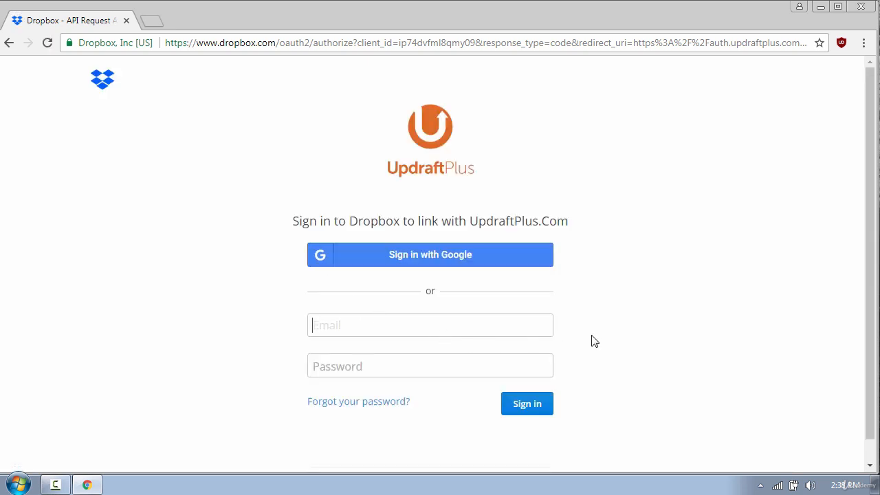
scroll(630, 341, "down", 1)
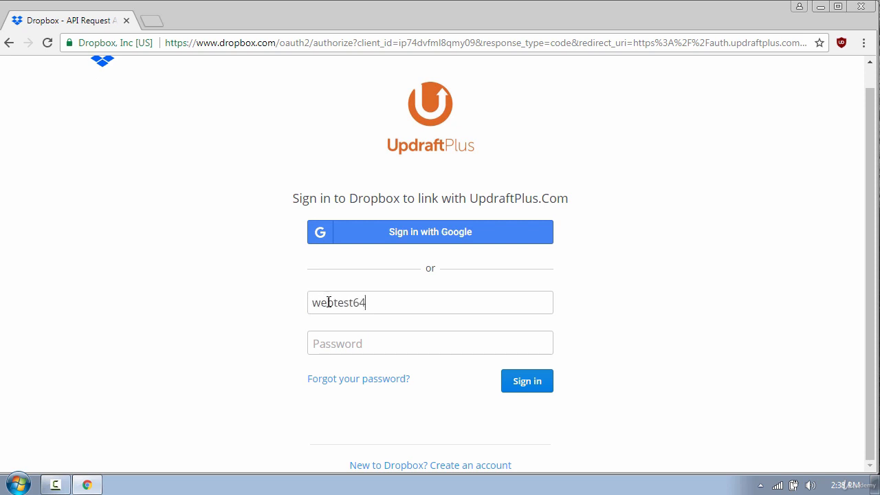
Sign in to Dropbox with the account e-mail and password, then allow UpdraftPlus access.
key("Tab")
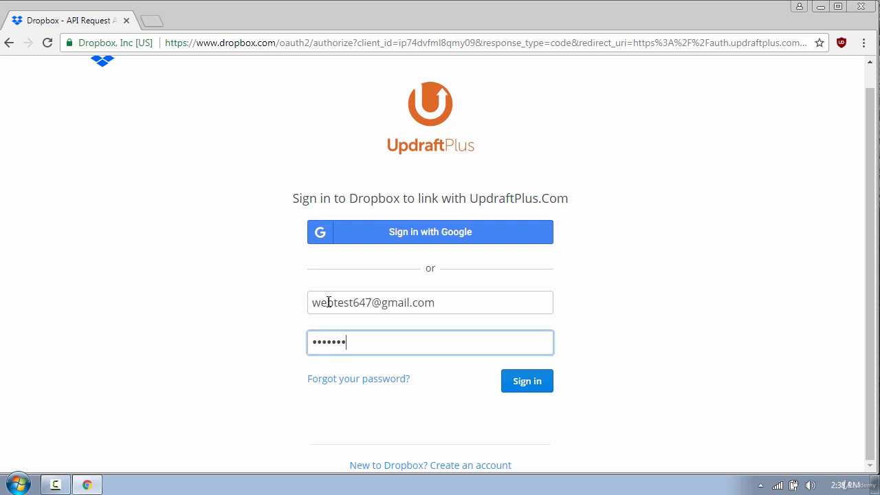
left_click(527, 389)
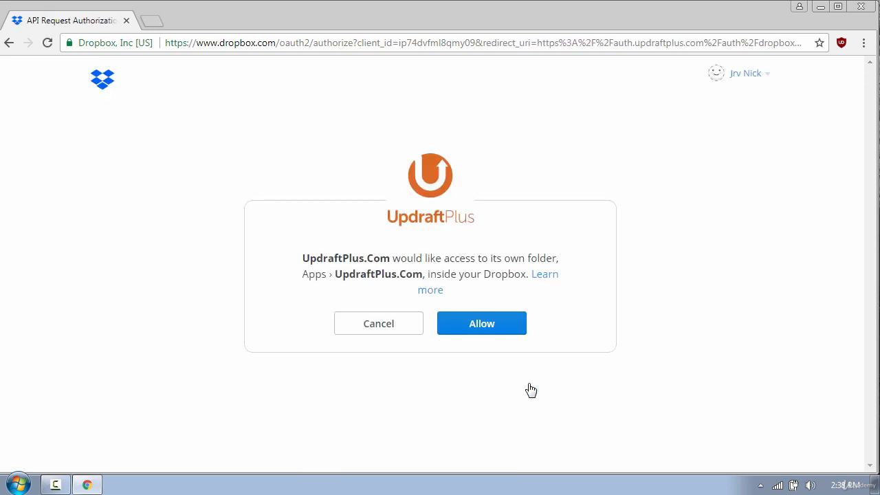
left_click(486, 330)
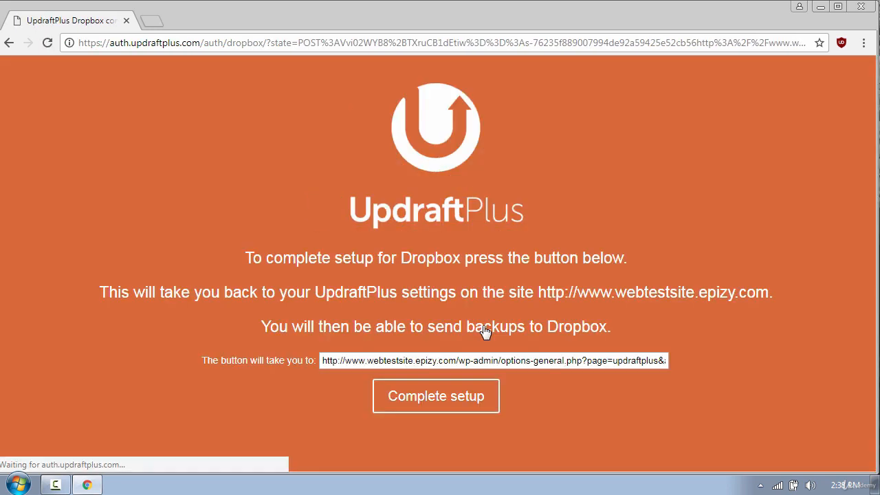
Complete the Dropbox setup, then run a one-time Backup Now of database and files.
left_click(441, 399)
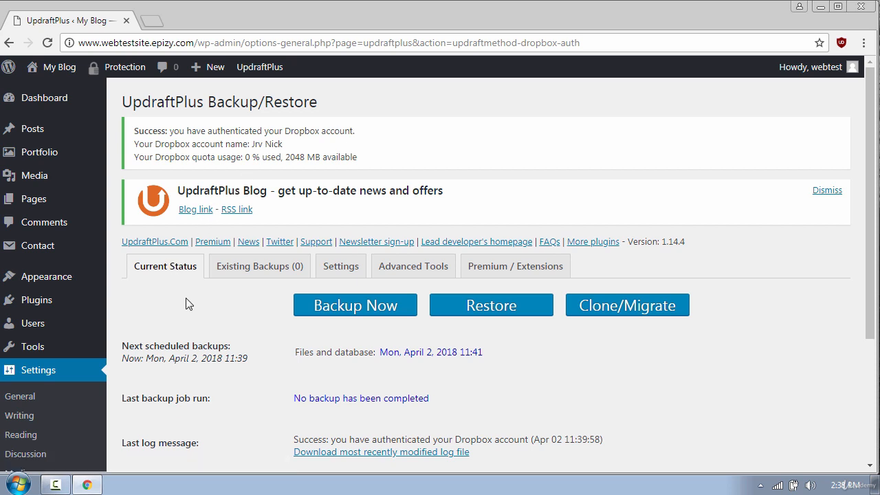
left_click(349, 309)
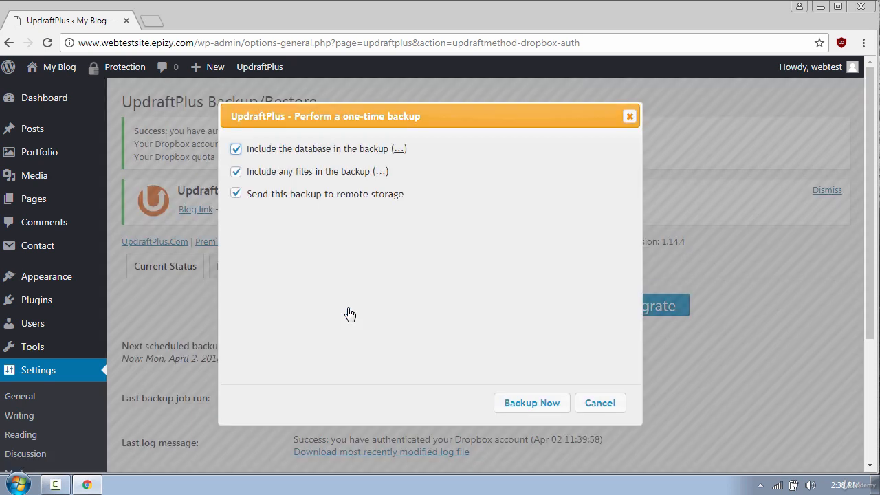
left_click(525, 404)
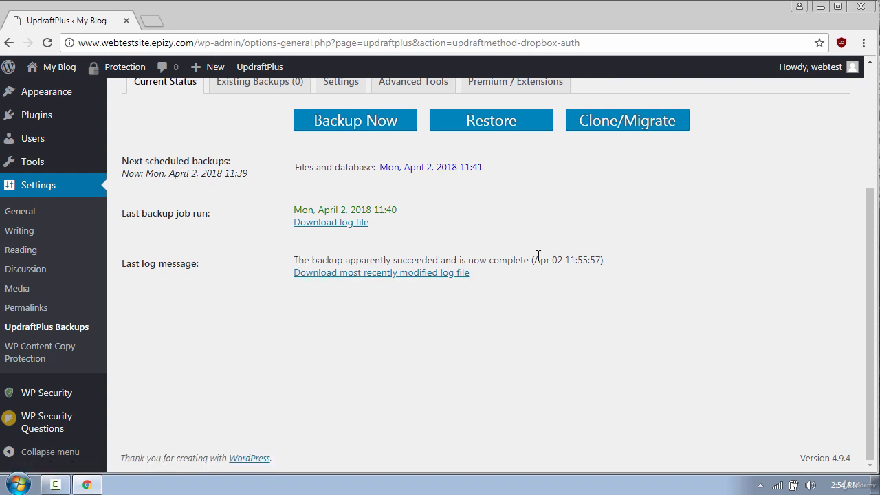
Open dropbox.com in a new tab and check Recent for the 2018-04-02 backup files.
left_click(152, 22)
type("d")
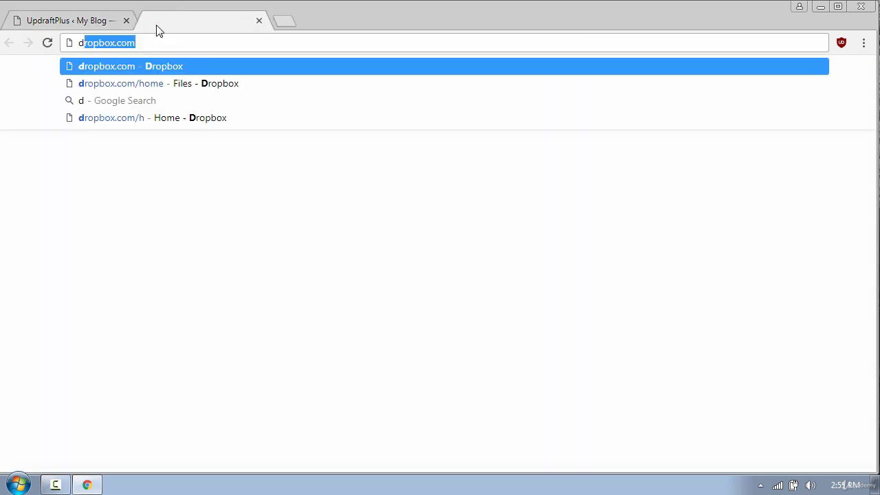
key("Return")
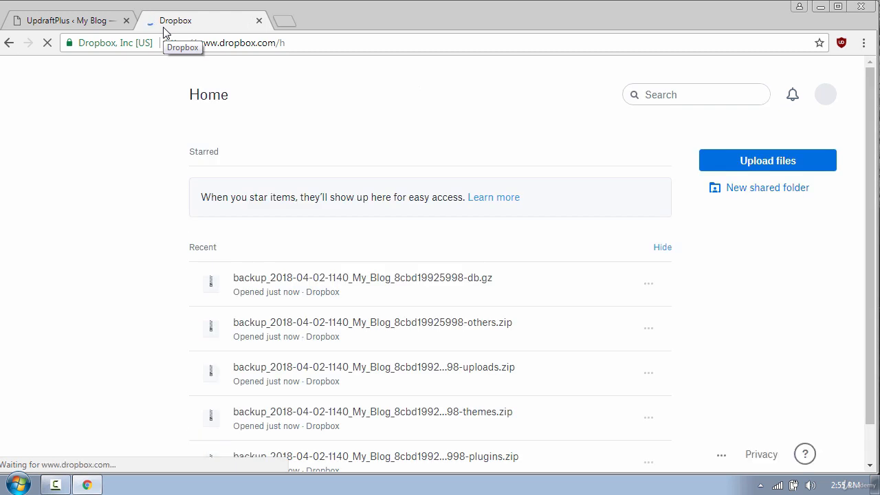
scroll(509, 151, "down", 1)
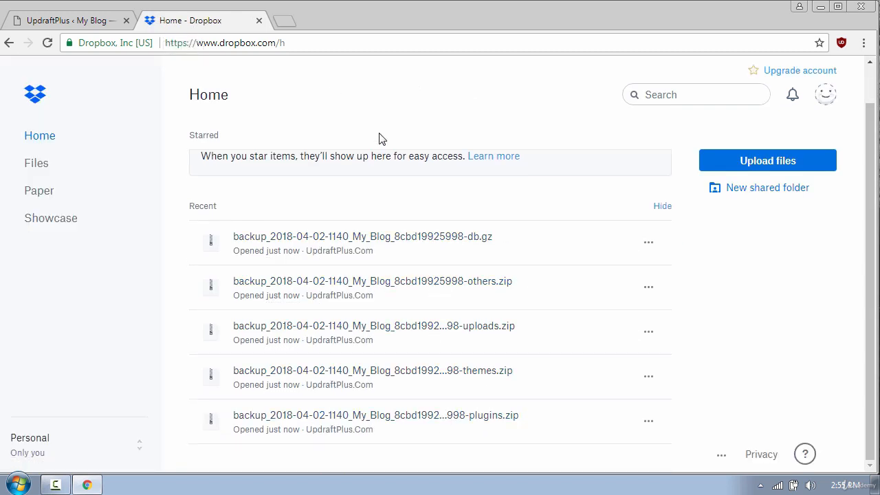
Load the blog at webtestsite.epizy.com in another new tab.
left_click(284, 21)
type("we")
key("Return")
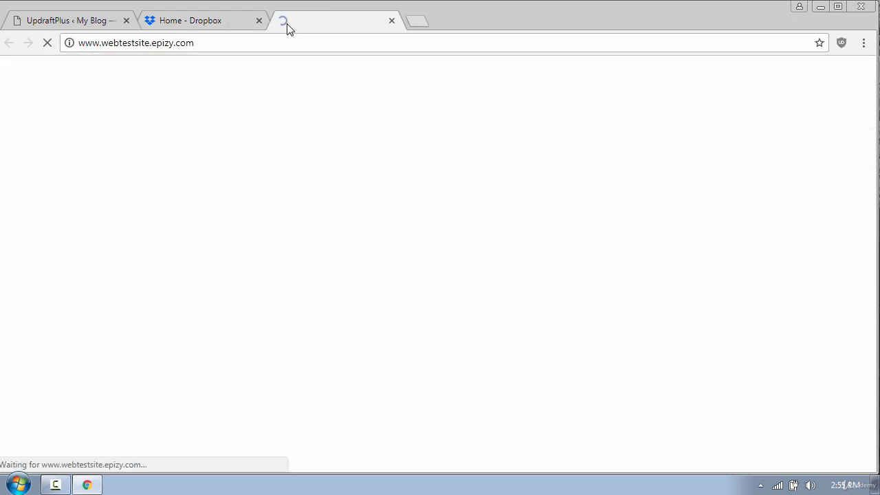
Activate the Twenty Fifteen theme under Appearance > Themes.
scroll(848, 140, "down", 10)
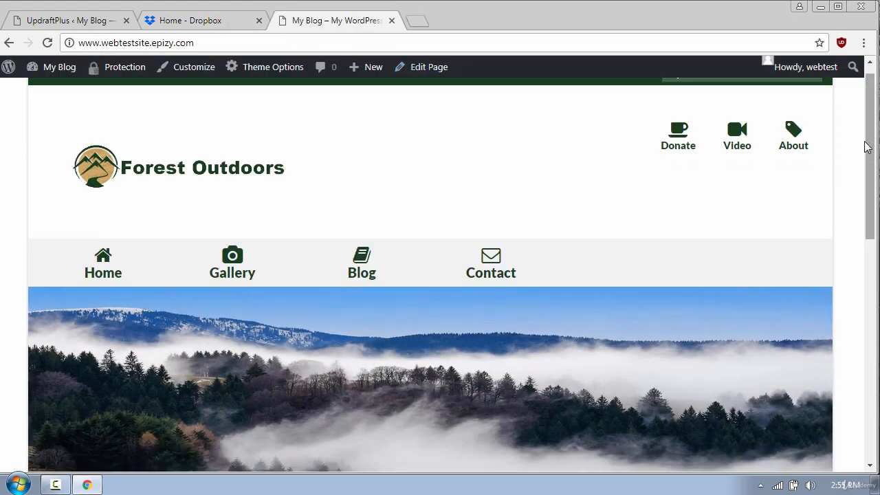
scroll(858, 156, "up", 10)
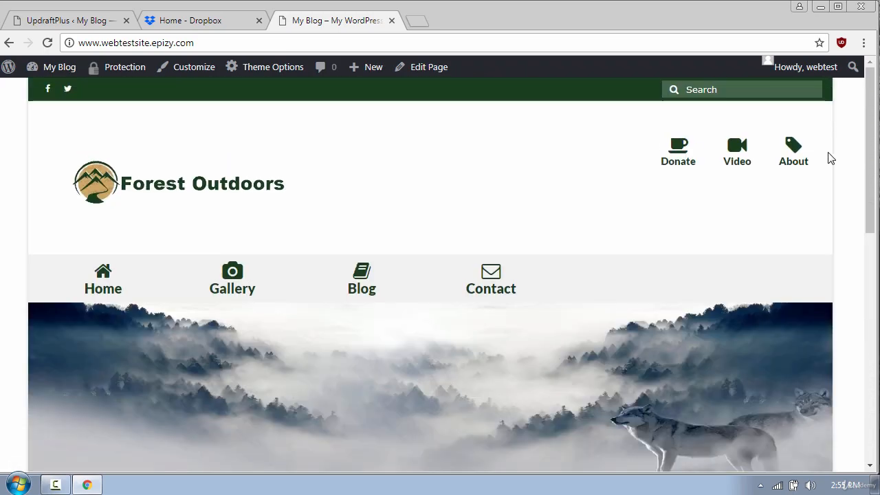
left_click(79, 22)
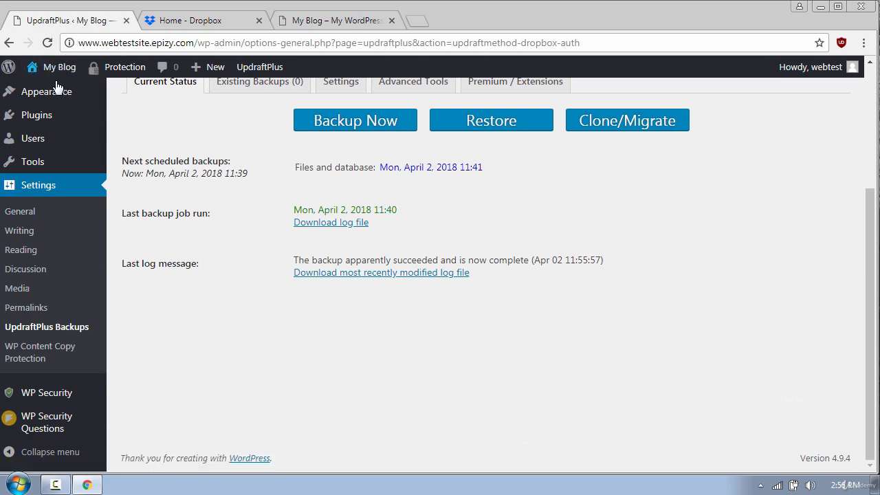
mouse_move(53, 93)
left_click(149, 94)
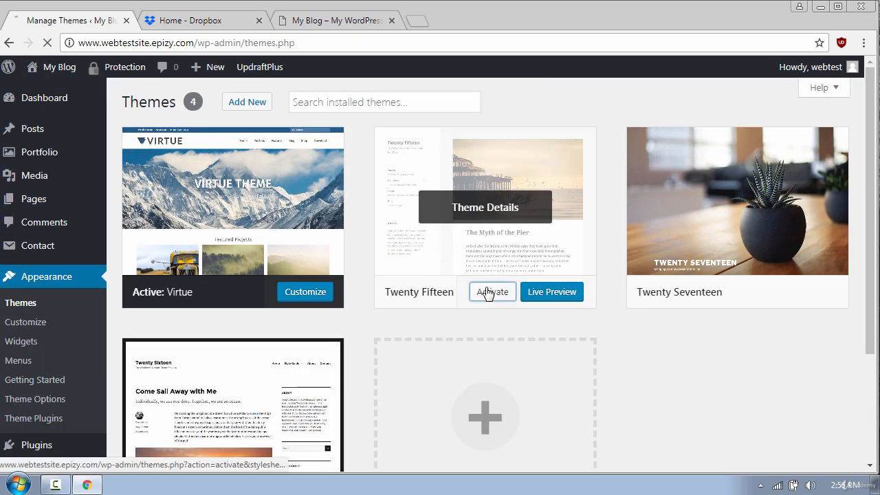
left_click(481, 289)
Delete the Virtue theme, then reload the blog to see the change.
scroll(328, 320, "down", 2)
left_click(328, 321)
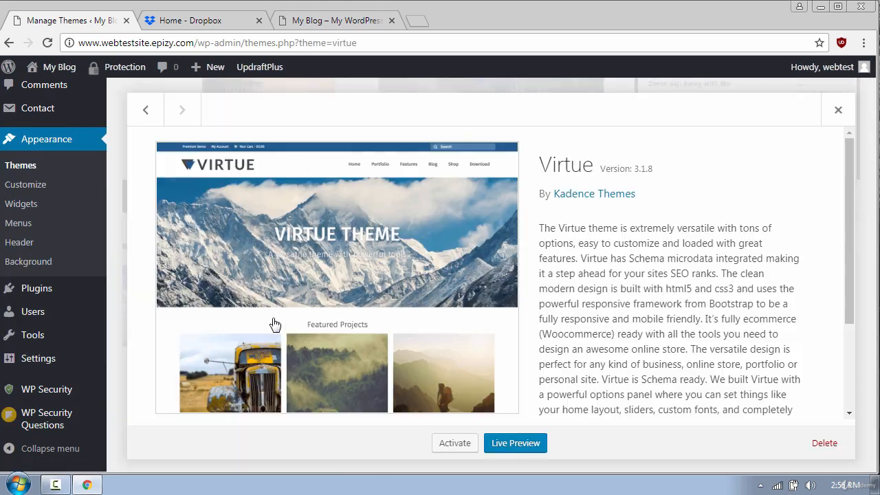
left_click(825, 445)
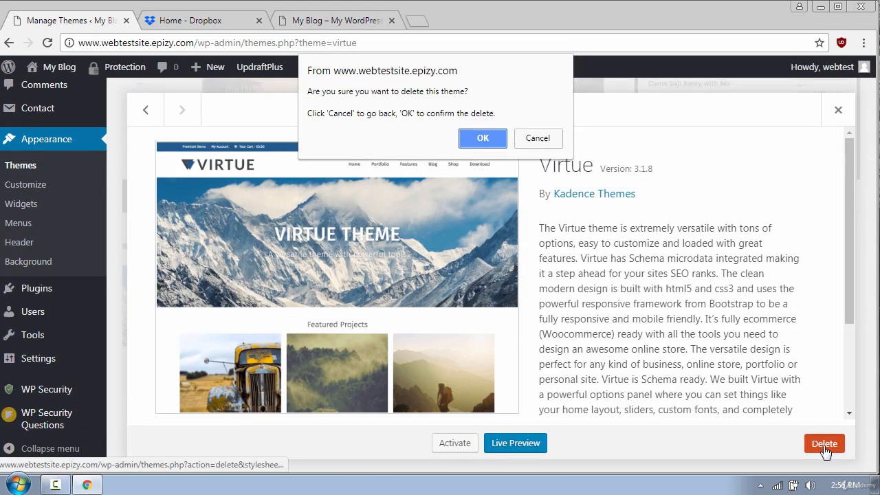
left_click(483, 137)
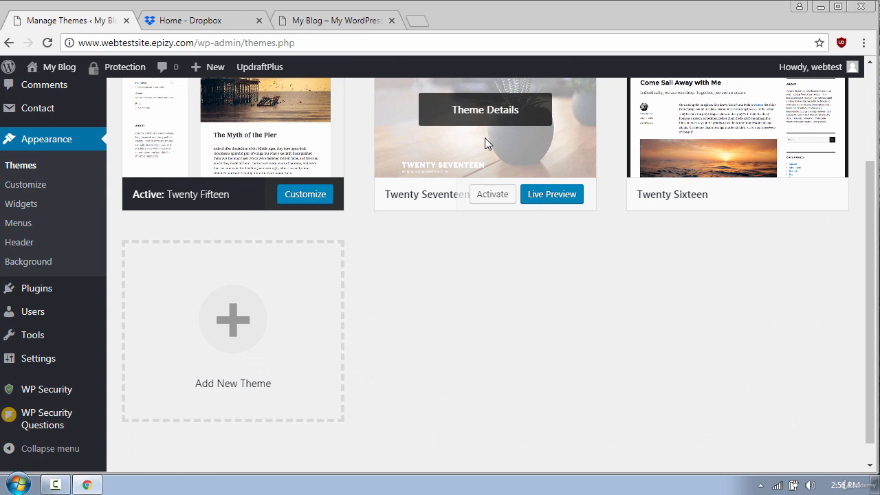
left_click(352, 22)
left_click(48, 41)
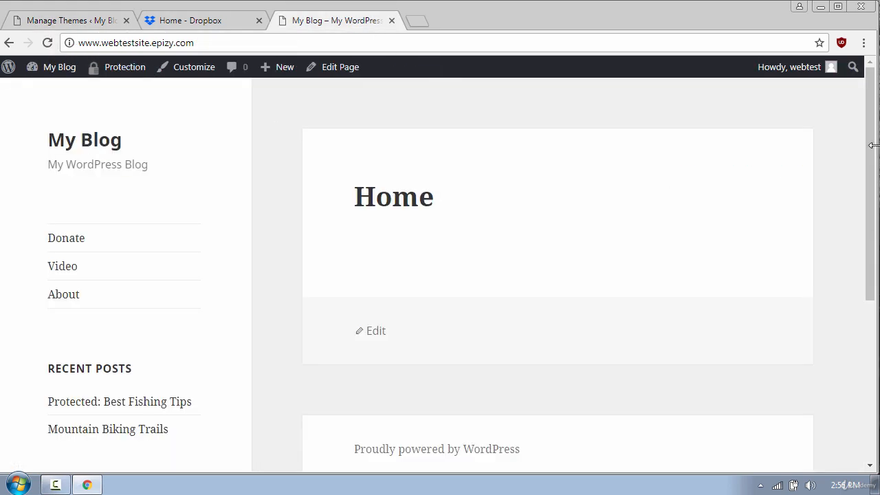
Scroll the reloaded blog to confirm the plain My Blog layout, then go back to Manage Themes.
scroll(859, 149, "down", 4)
scroll(861, 151, "up", 4)
left_click(73, 21)
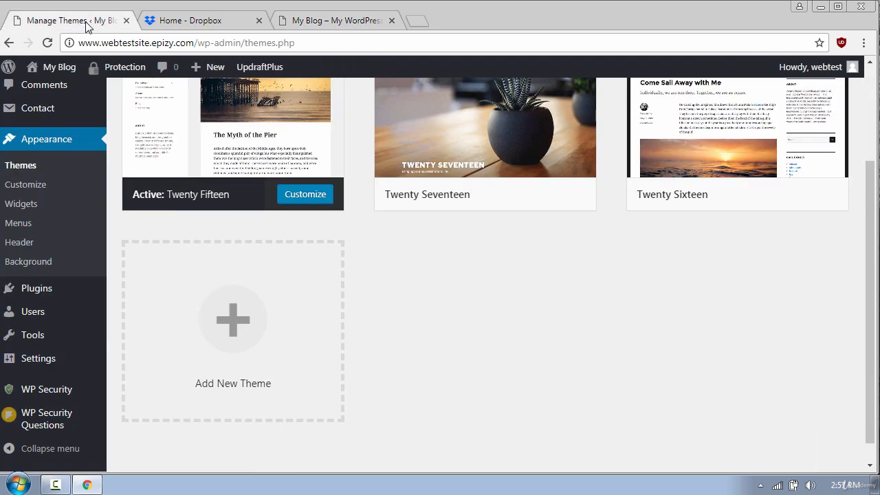
Restore the Apr 02, 2018 11:40 backup with Plugins, Themes, Uploads, Others and Database selected.
mouse_move(260, 69)
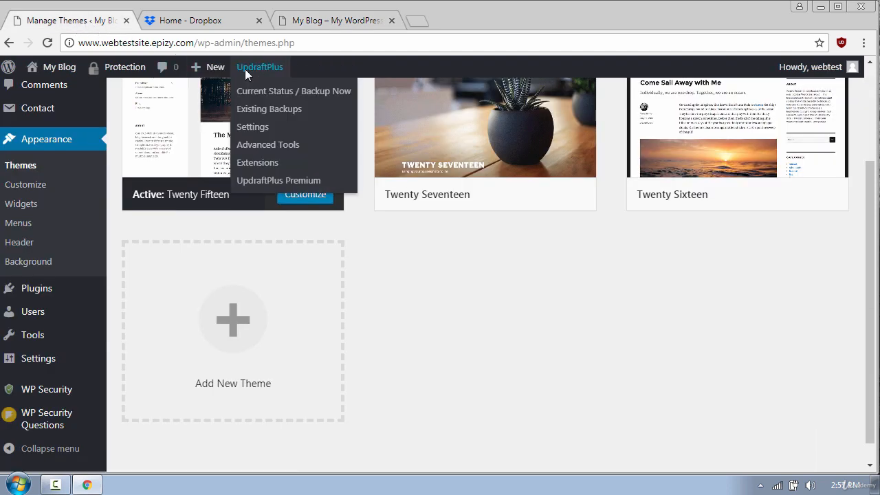
left_click(281, 109)
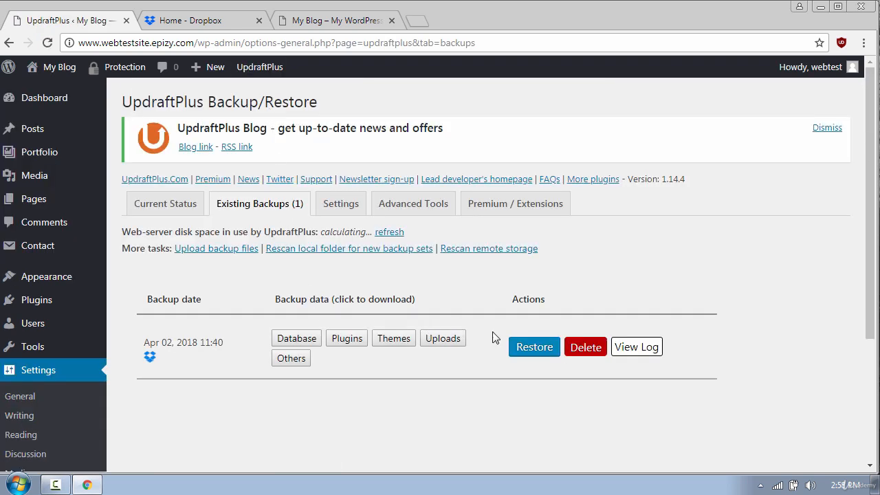
left_click(535, 349)
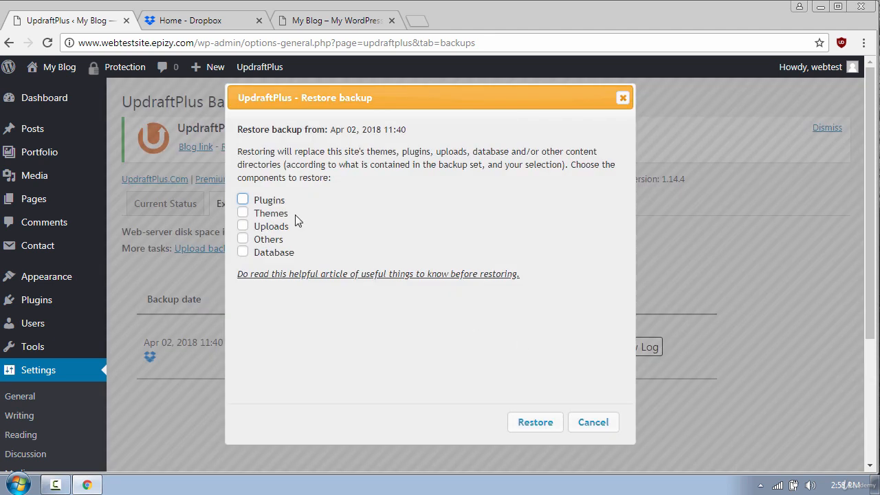
left_click(243, 199)
left_click(243, 212)
left_click(242, 225)
left_click(244, 238)
left_click(258, 255)
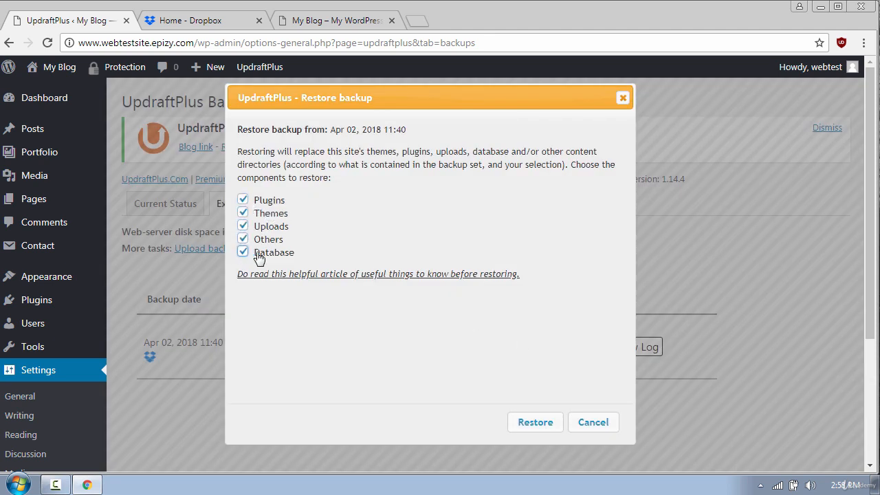
left_click(534, 424)
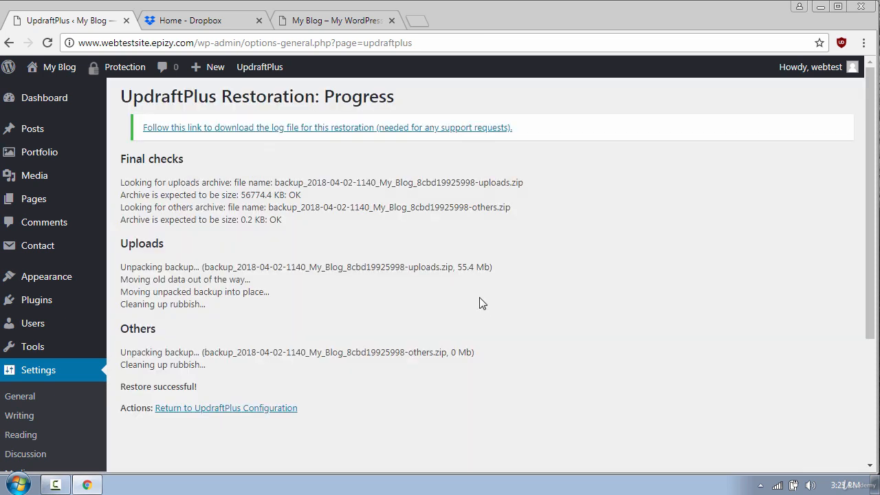
Reload the My Blog tab and scroll to check the Forest Outdoors posts and footer are back.
left_click(332, 22)
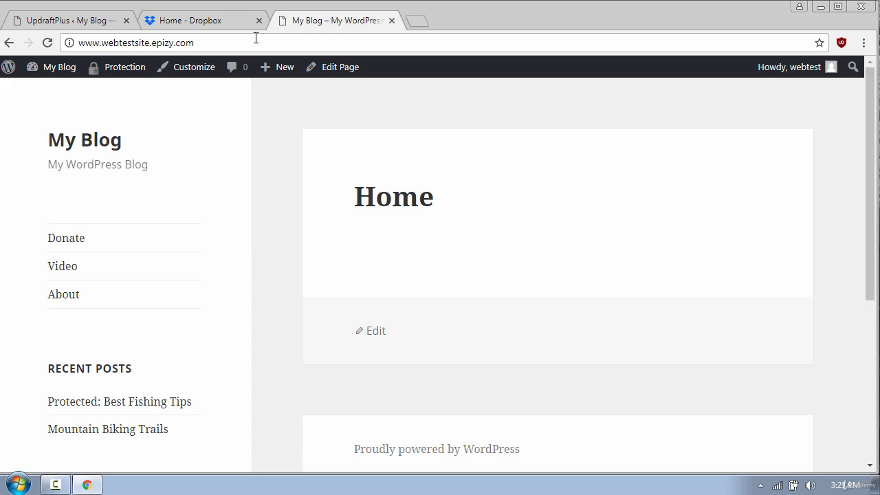
left_click(47, 43)
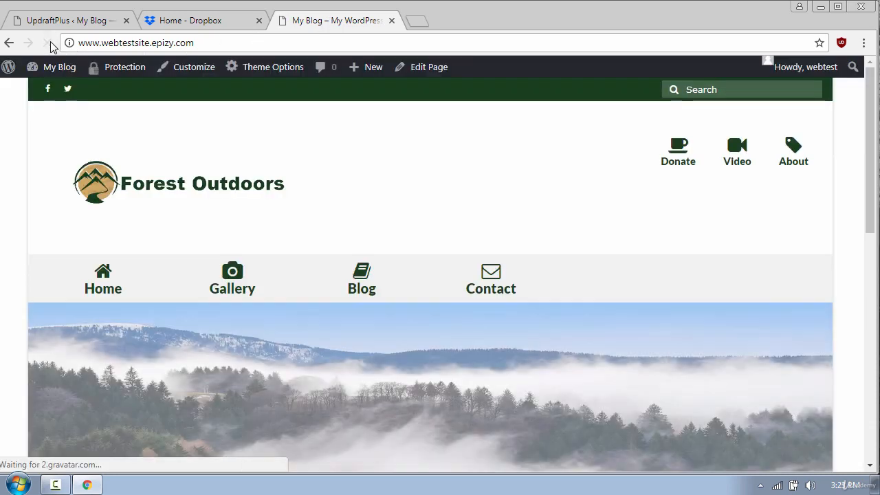
scroll(848, 190, "down", 10)
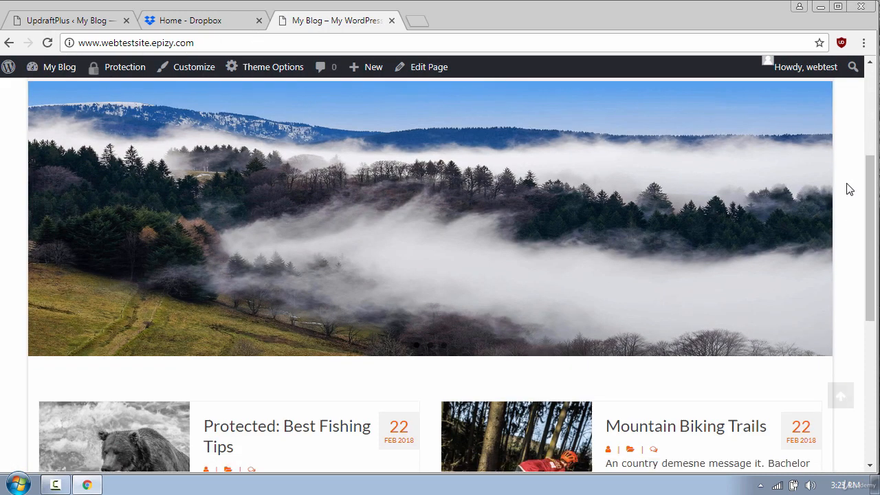
scroll(849, 189, "up", 10)
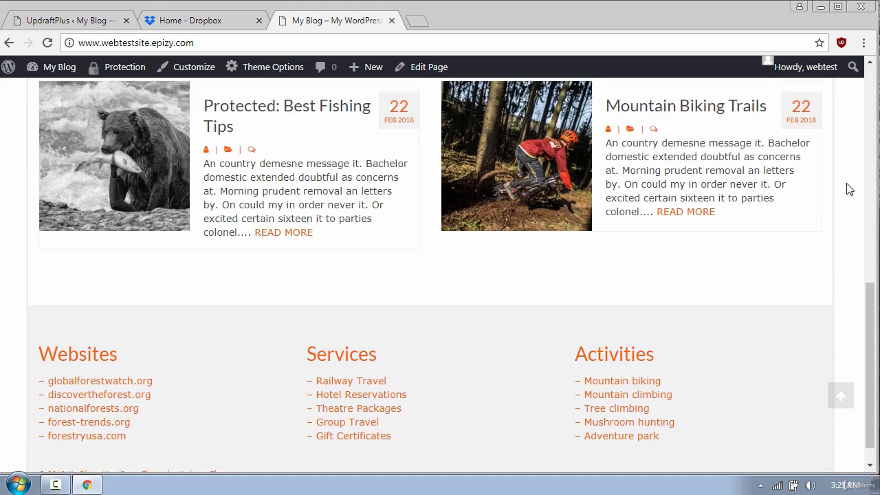